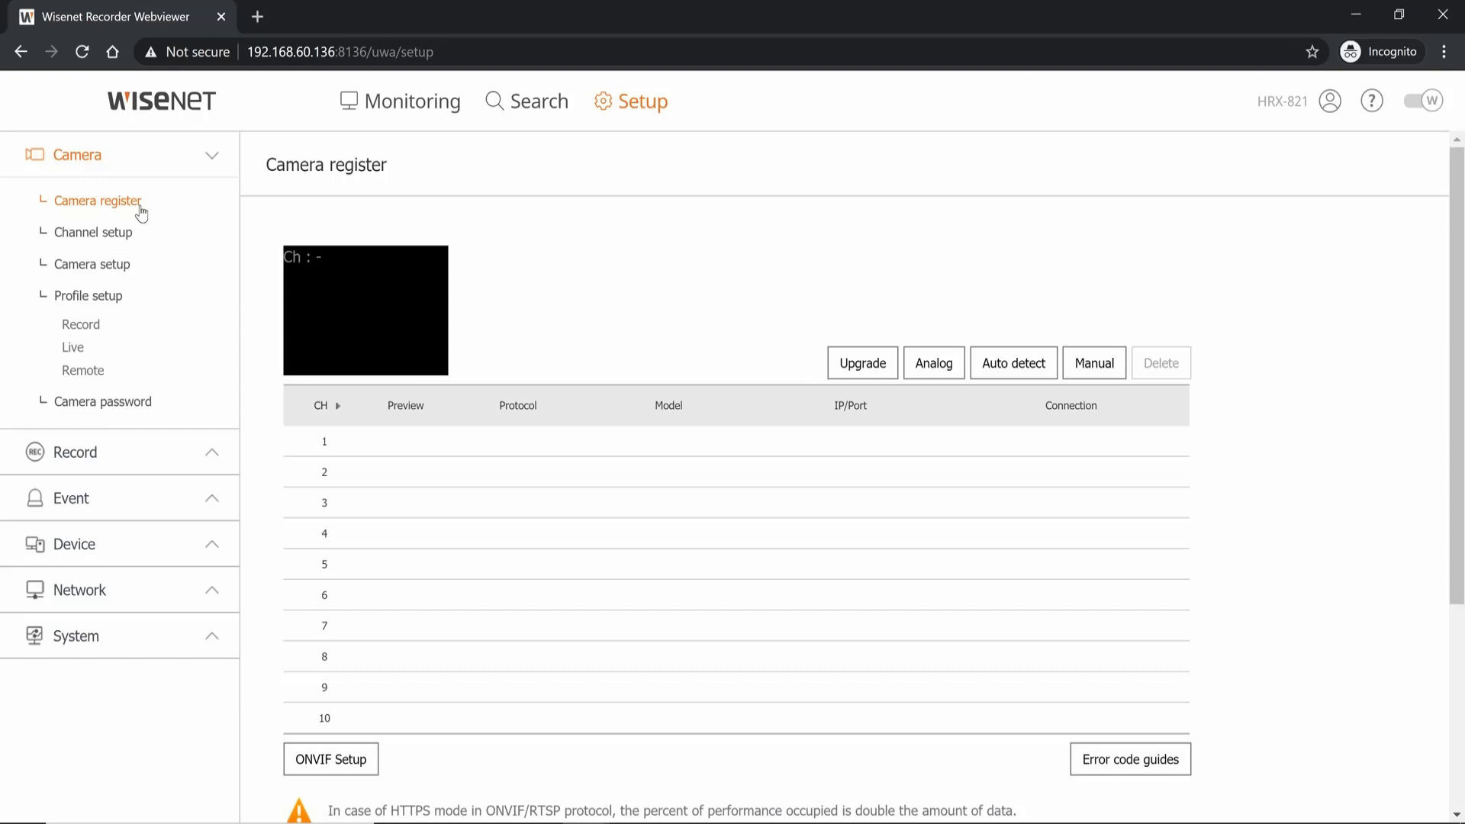
- Add a camera manually as RTSP with address rtsp://192.168.60.121:3128/OccupancyMonitoring/media.smp
{"action": "left_click", "coordinate": [1090, 367]}
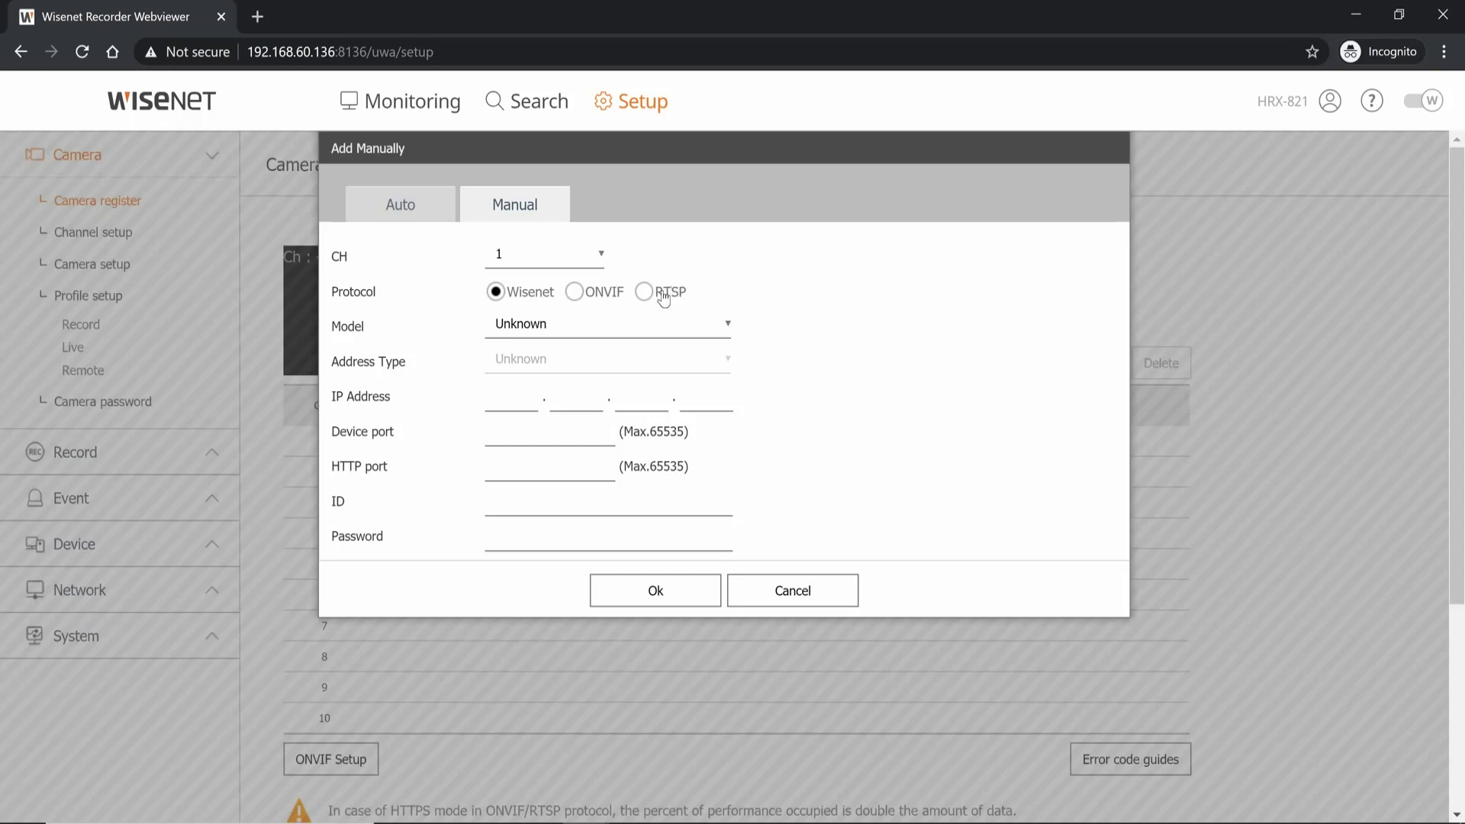
{"action": "left_click", "coordinate": [646, 293]}
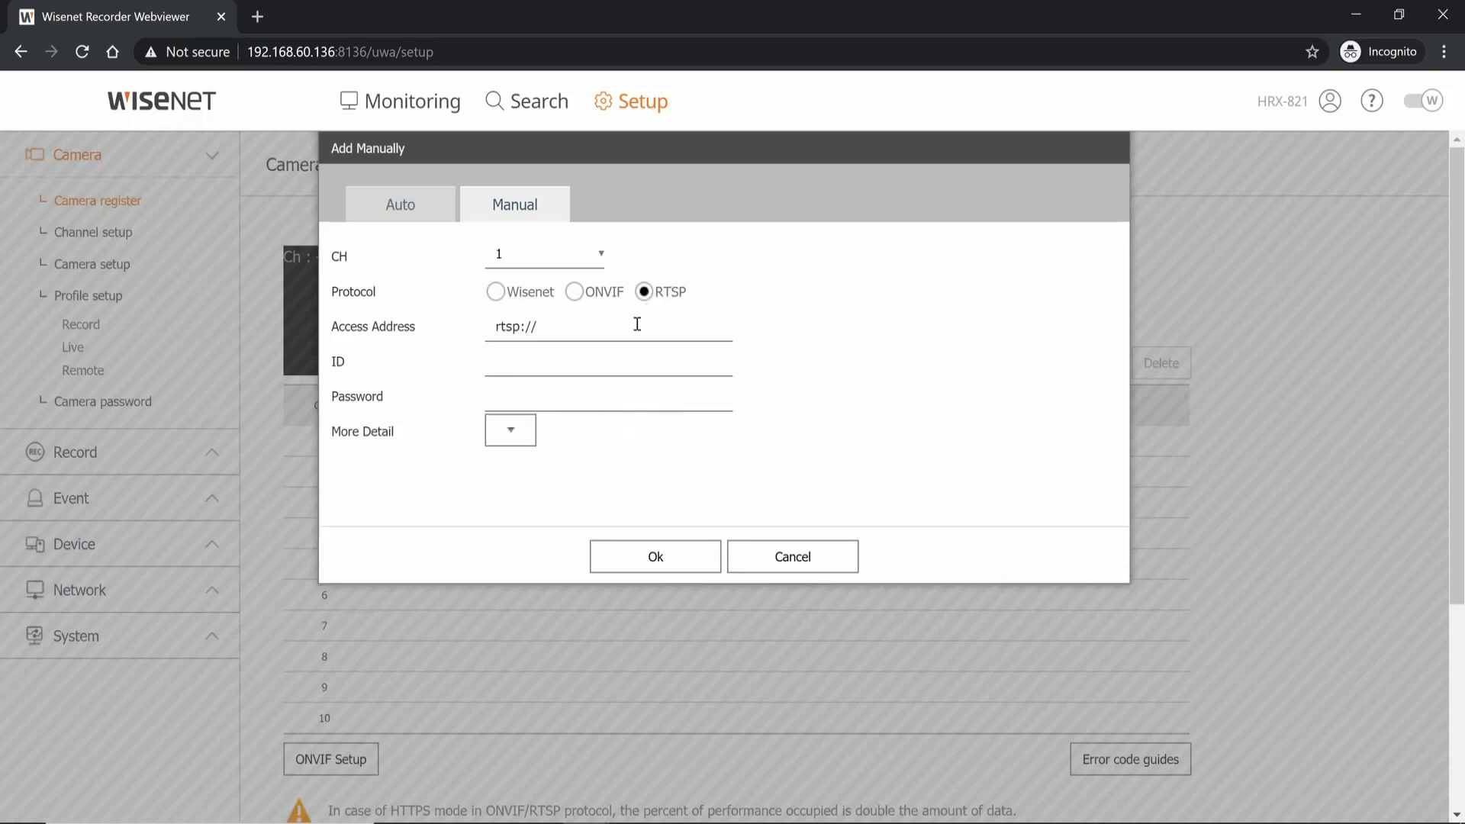
{"action": "left_click", "coordinate": [633, 323]}
{"action": "key", "text": "BackSpace"}
{"action": "key", "text": "BackSpace"}
{"action": "key", "text": "BackSpace"}
{"action": "key", "text": "BackSpace"}
{"action": "key", "text": "BackSpace"}
{"action": "key", "text": "BackSpace"}
{"action": "key", "text": "BackSpace"}
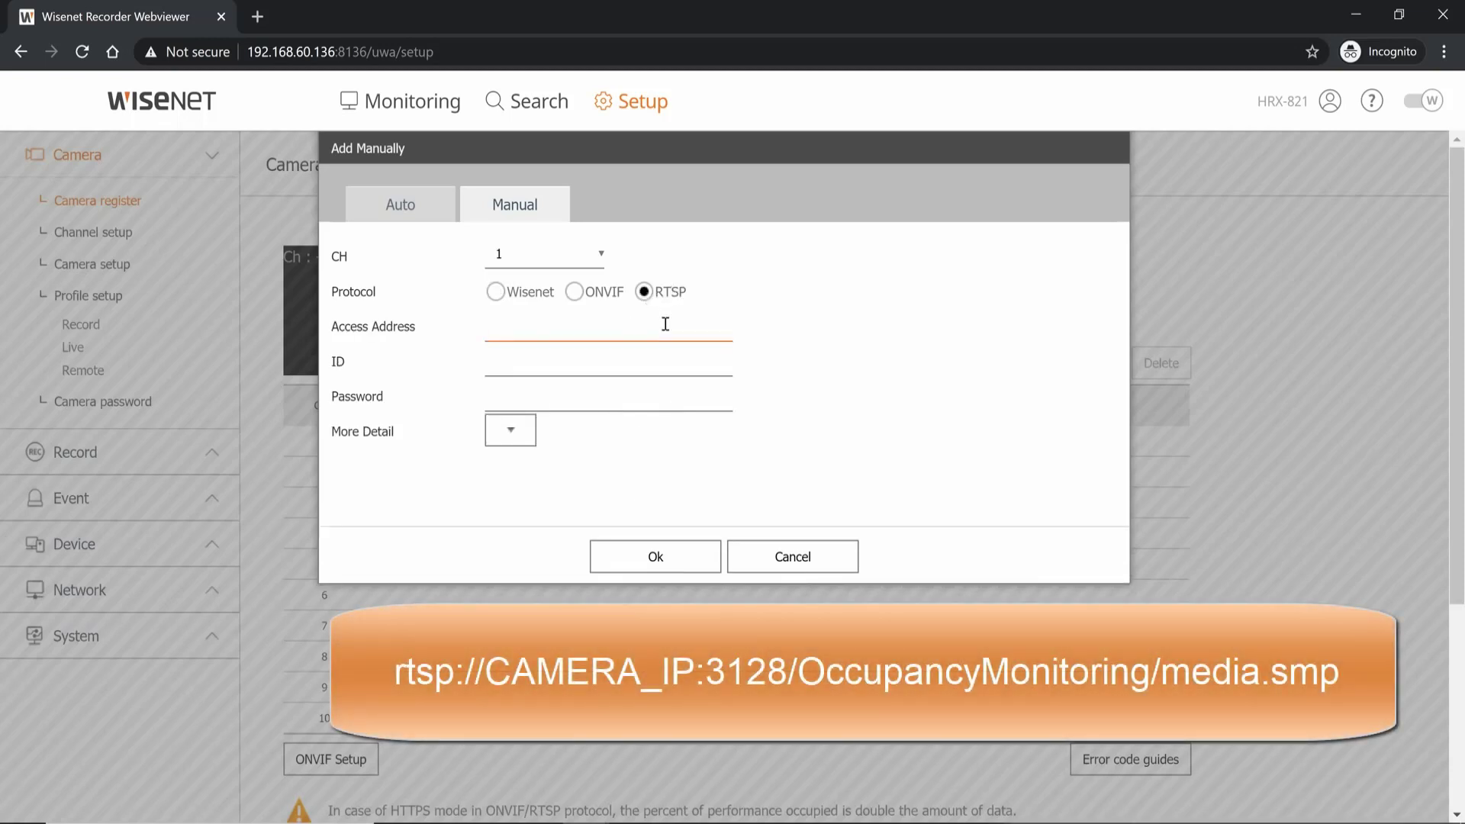
{"action": "type", "text": "rtsp://CAMERA_IP:3128/OccupancyMonitoring/media.smp"}
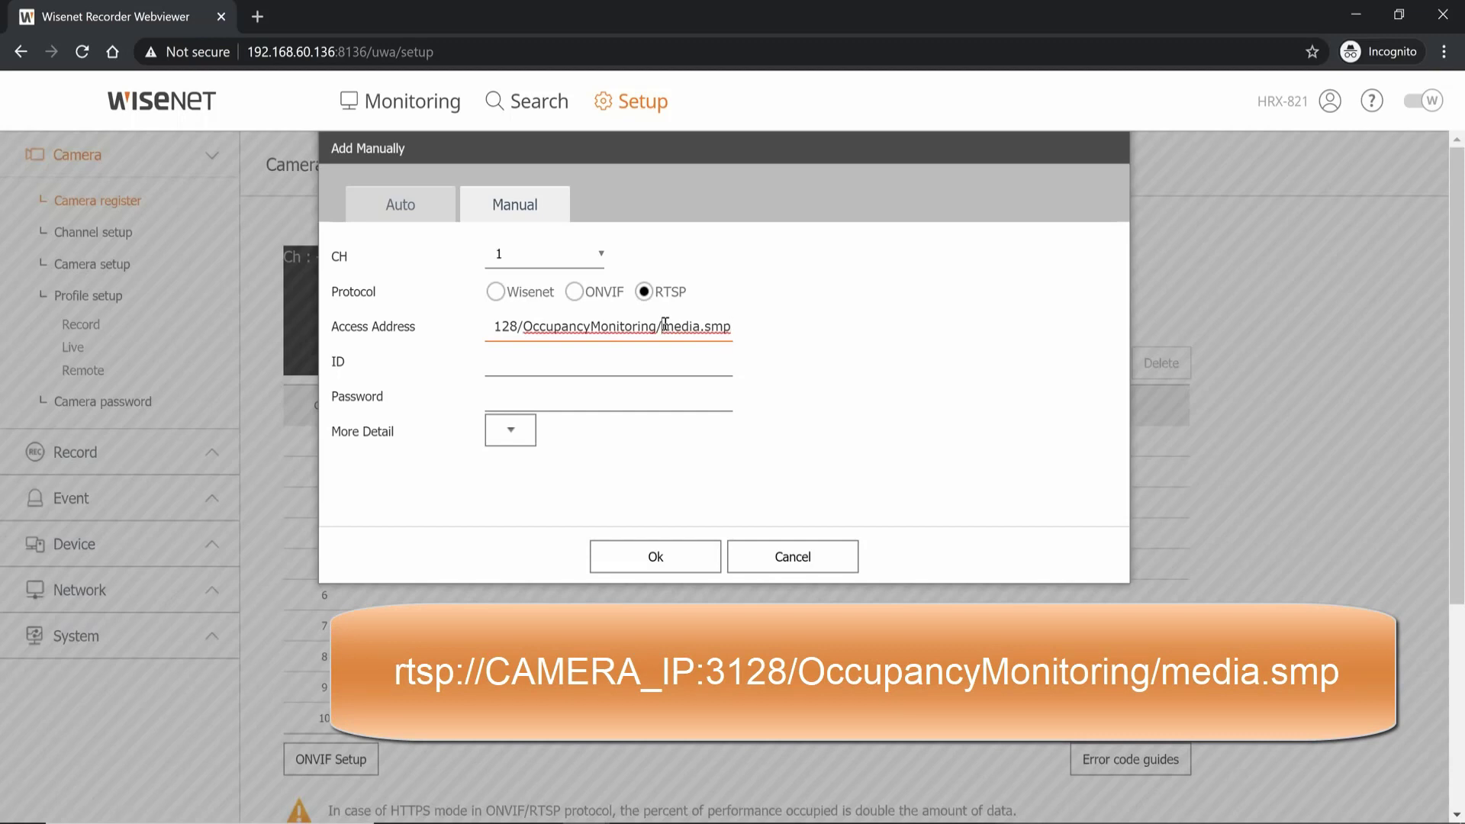
{"action": "key", "text": "Left"}
{"action": "key", "text": "Left"}
{"action": "key", "text": "Left"}
{"action": "key", "text": "Left"}
{"action": "key", "text": "Left"}
{"action": "key", "text": "Left"}
{"action": "key", "text": "Left"}
{"action": "key", "text": "Left"}
{"action": "key", "text": "Left"}
{"action": "key", "text": "Left"}
{"action": "key", "text": "Left"}
{"action": "key", "text": "Left"}
{"action": "key", "text": "Left"}
{"action": "key", "text": "Left"}
{"action": "key", "text": "Left"}
{"action": "key", "text": "Left"}
{"action": "key", "text": "Left"}
{"action": "key", "text": "Left"}
{"action": "key", "text": "Left"}
{"action": "key", "text": "Left"}
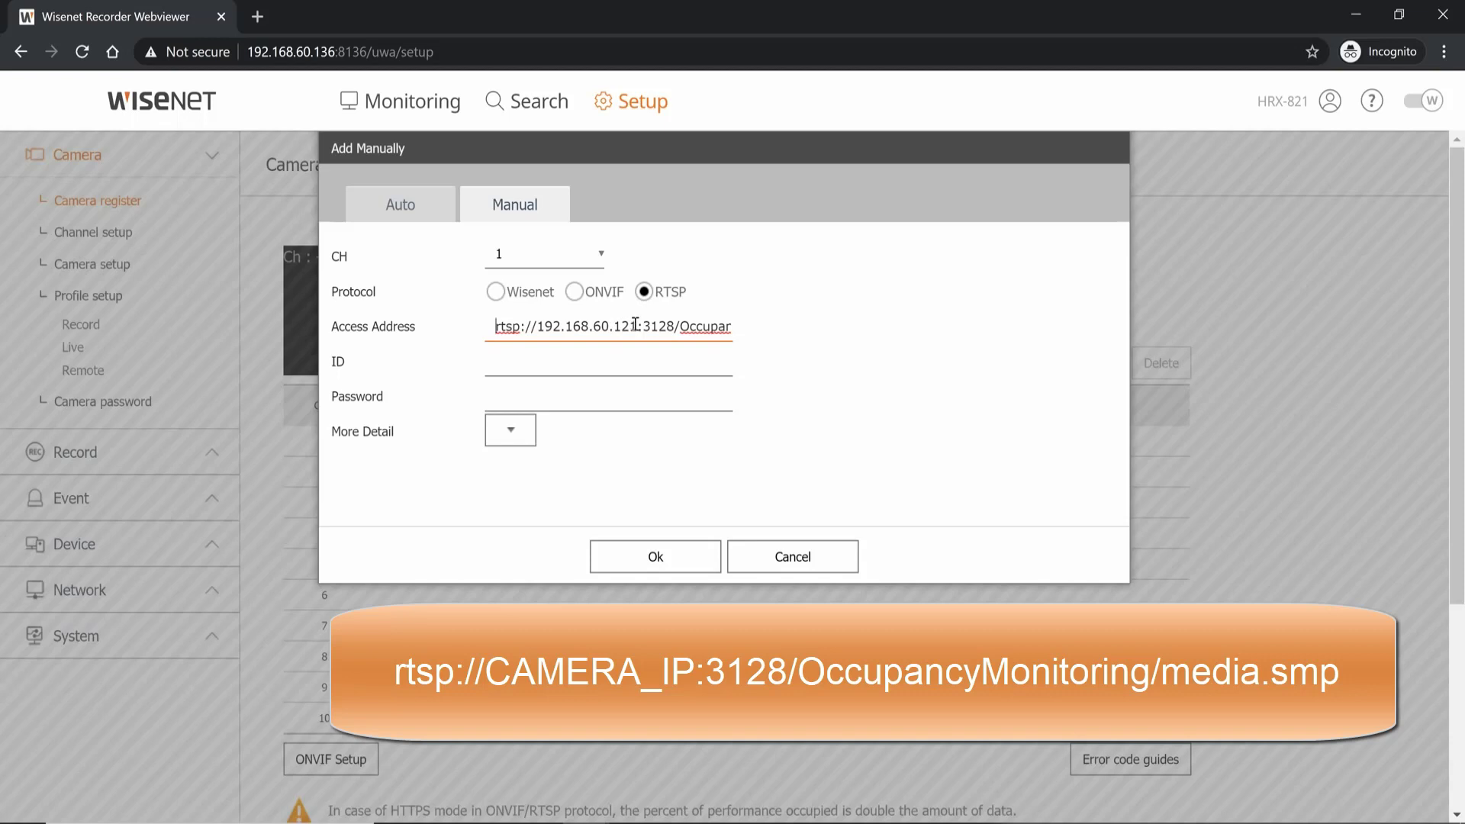
{"action": "left_click_drag", "start_coordinate": [642, 325], "coordinate": [675, 326]}
{"action": "left_click", "coordinate": [674, 326]}
{"action": "key", "text": "Right"}
{"action": "key", "text": "Right"}
{"action": "key", "text": "Right"}
{"action": "key", "text": "Right"}
{"action": "key", "text": "Right"}
{"action": "key", "text": "Right"}
{"action": "key", "text": "Right"}
{"action": "key", "text": "Right"}
{"action": "key", "text": "Right"}
{"action": "key", "text": "Right"}
{"action": "key", "text": "Right"}
{"action": "key", "text": "Right"}
{"action": "key", "text": "Right"}
{"action": "key", "text": "Right"}
{"action": "key", "text": "Right"}
{"action": "key", "text": "Right"}
{"action": "key", "text": "Right"}
{"action": "key", "text": "Right"}
{"action": "key", "text": "Right"}
{"action": "key", "text": "Right"}
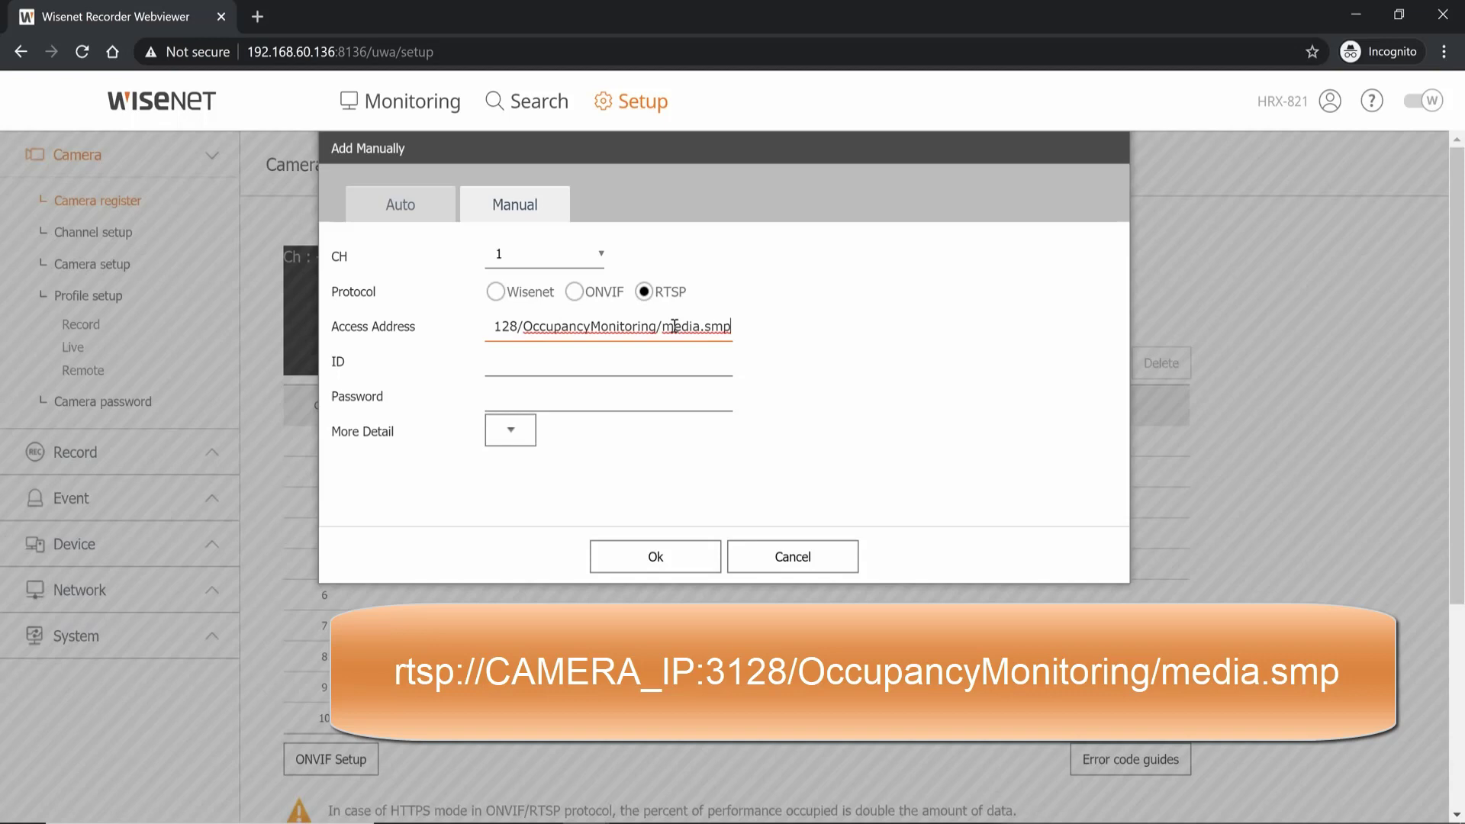
- Enter the camera's login ID and password for the RTSP stream
{"action": "key", "text": "Tab"}
{"action": "type", "text": "admin"}
{"action": "key", "text": "Tab"}
{"action": "type", "text": "••"}
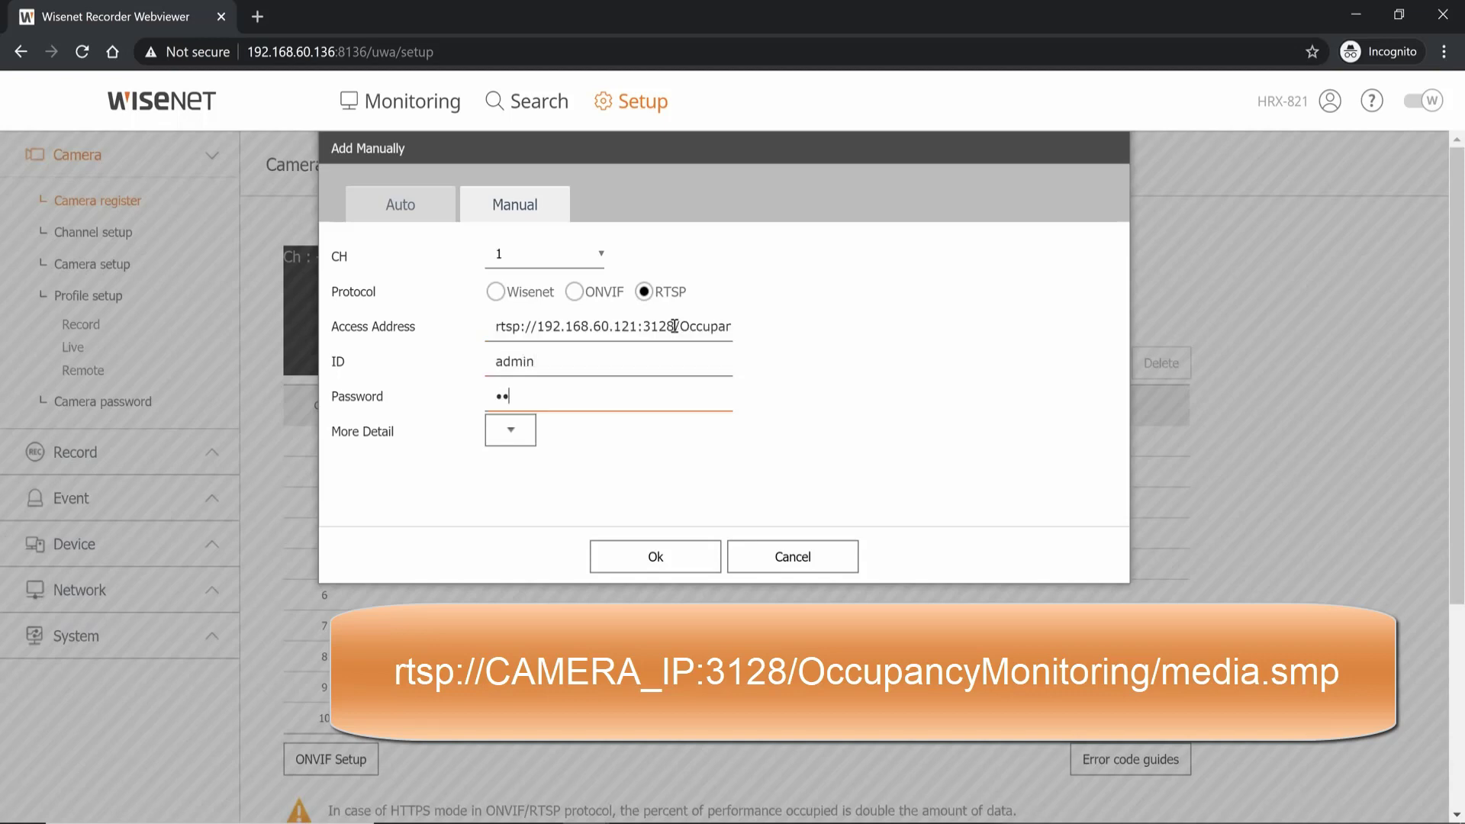
{"action": "type", "text": "••••••••"}
- Run the registration test, confirm the RTSP stream, and save it as channel 1
{"action": "left_click", "coordinate": [686, 566]}
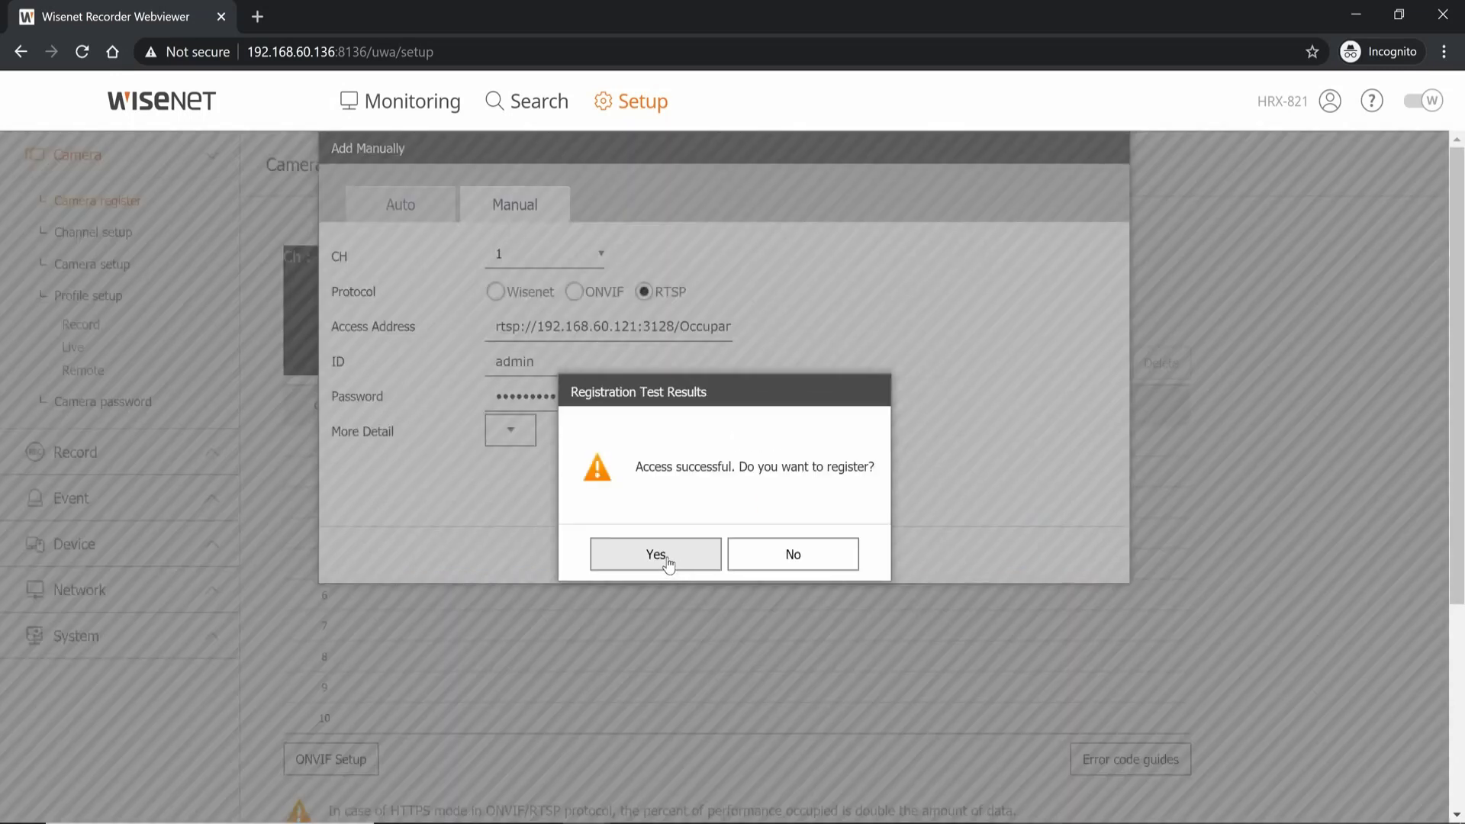
{"action": "left_click", "coordinate": [668, 564]}
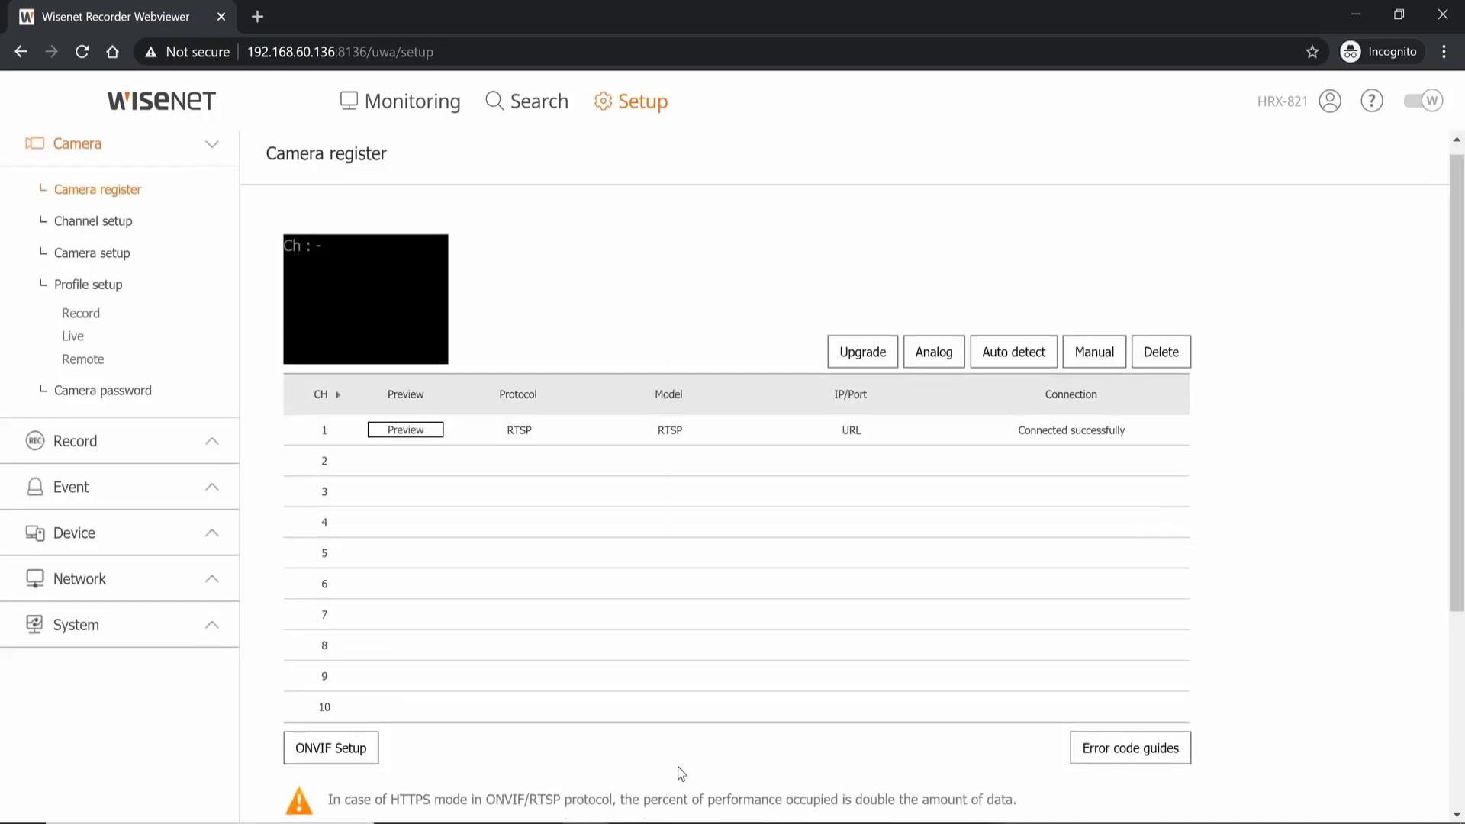
{"action": "scroll", "coordinate": [682, 773], "scroll_direction": "down", "scroll_amount": 4}
{"action": "left_click", "coordinate": [829, 622]}
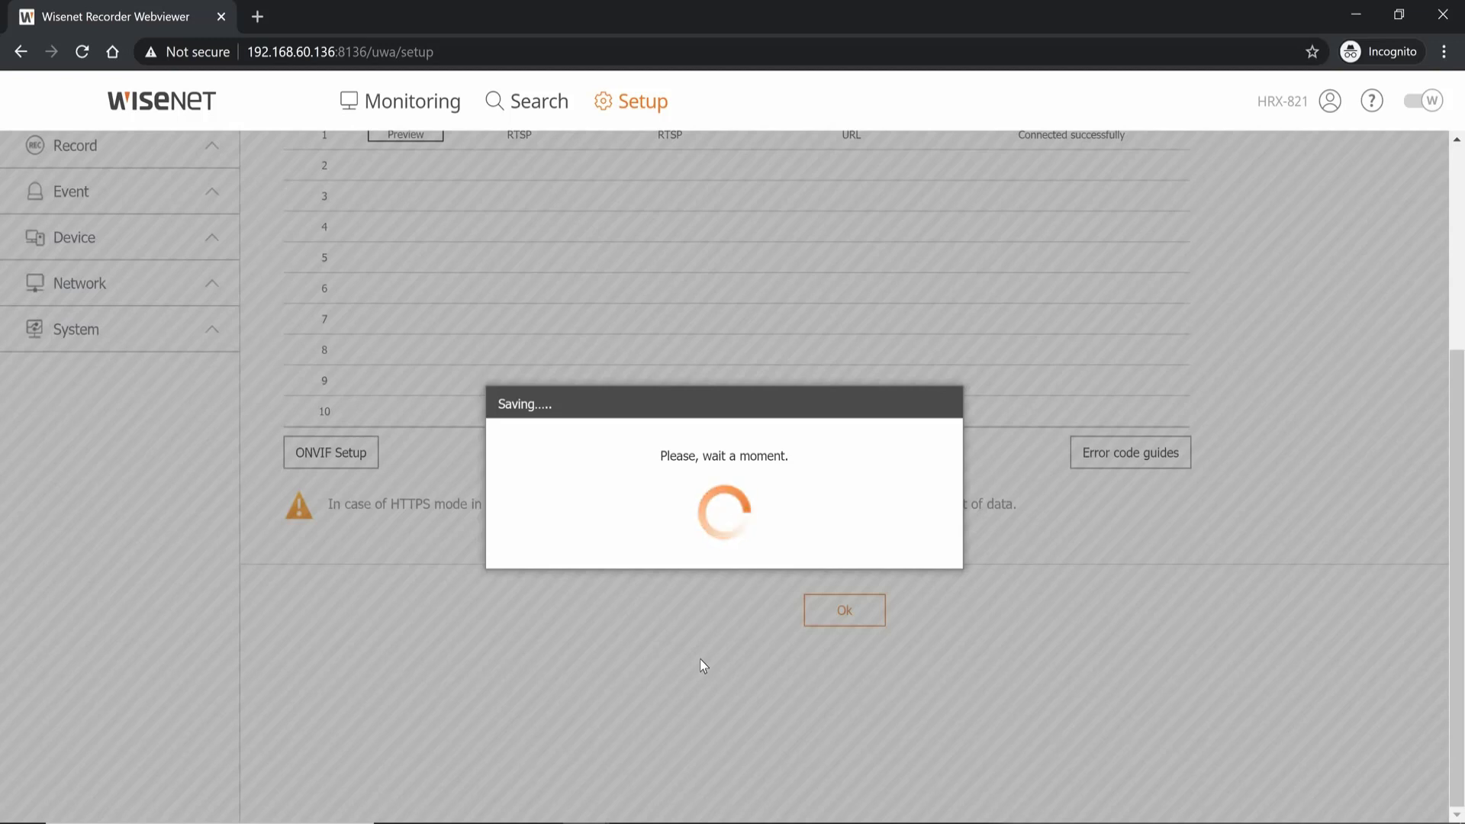
{"action": "scroll", "coordinate": [702, 665], "scroll_direction": "up", "scroll_amount": 4}
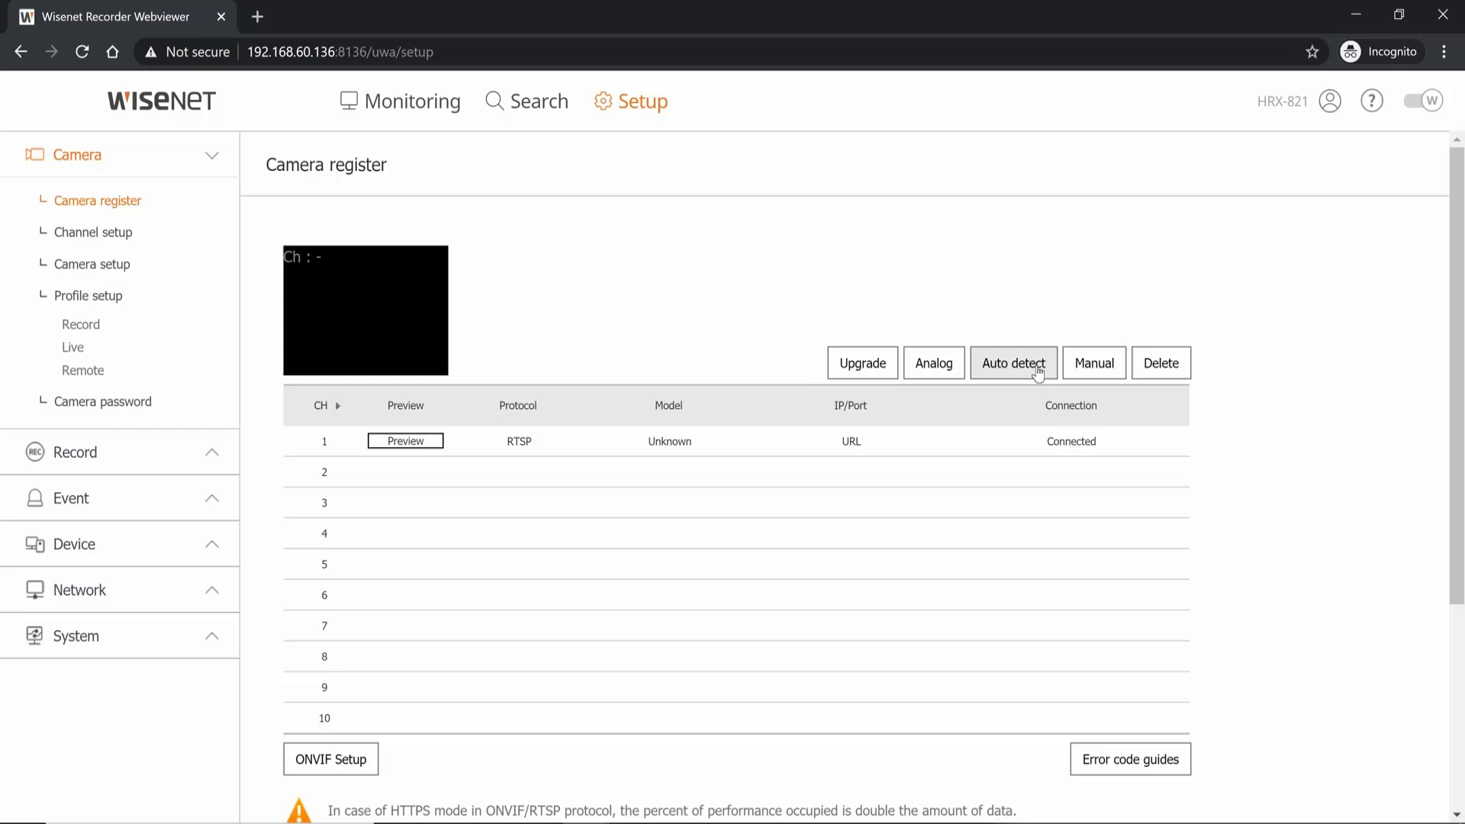
- Auto-detect cameras, tick the PNV-A9081R at 192.168.60.121, and re-enter its login password
{"action": "left_click", "coordinate": [1038, 368]}
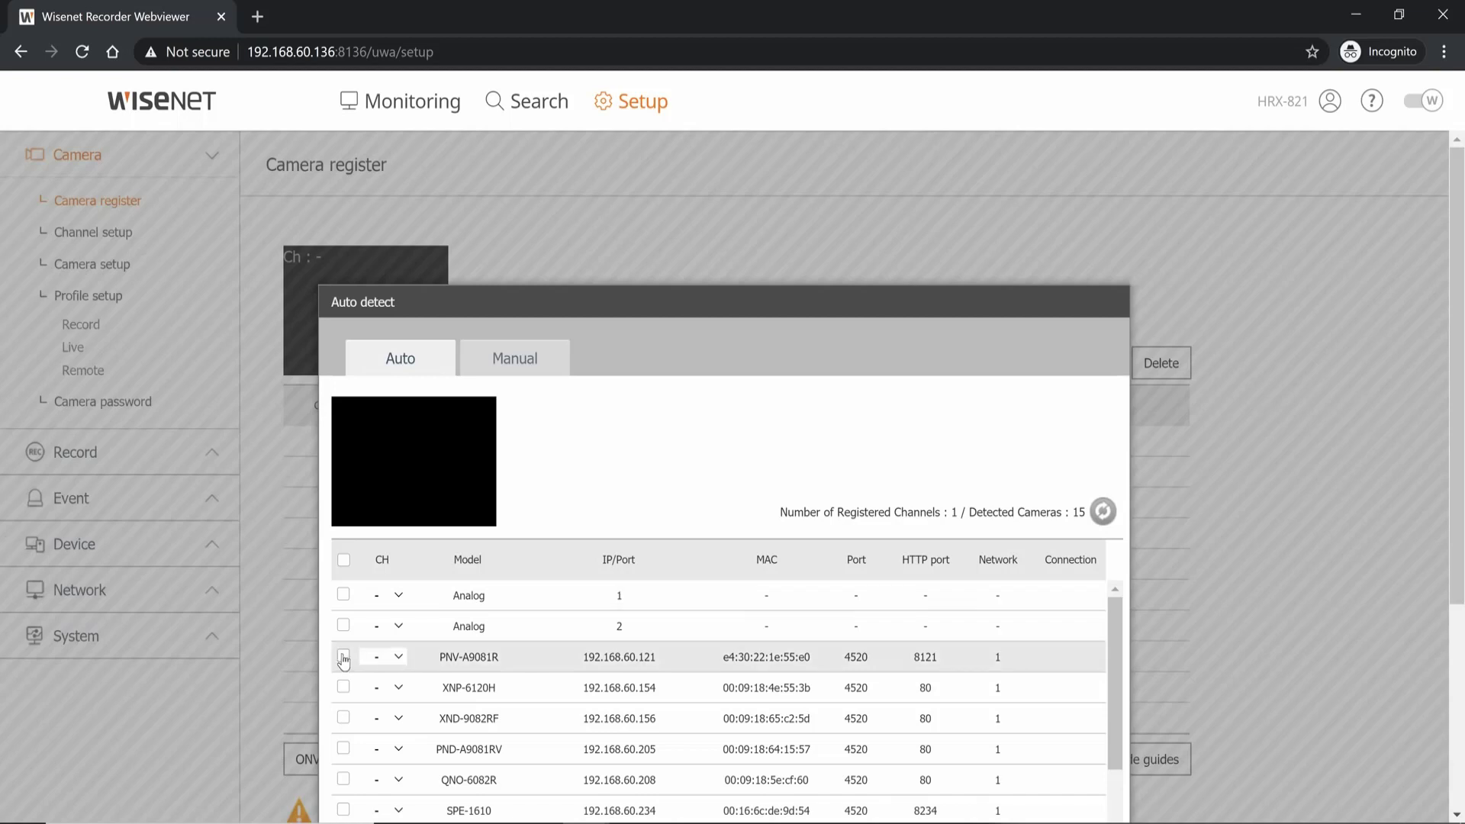
{"action": "left_click", "coordinate": [343, 658]}
{"action": "scroll", "coordinate": [523, 633], "scroll_direction": "down", "scroll_amount": 1}
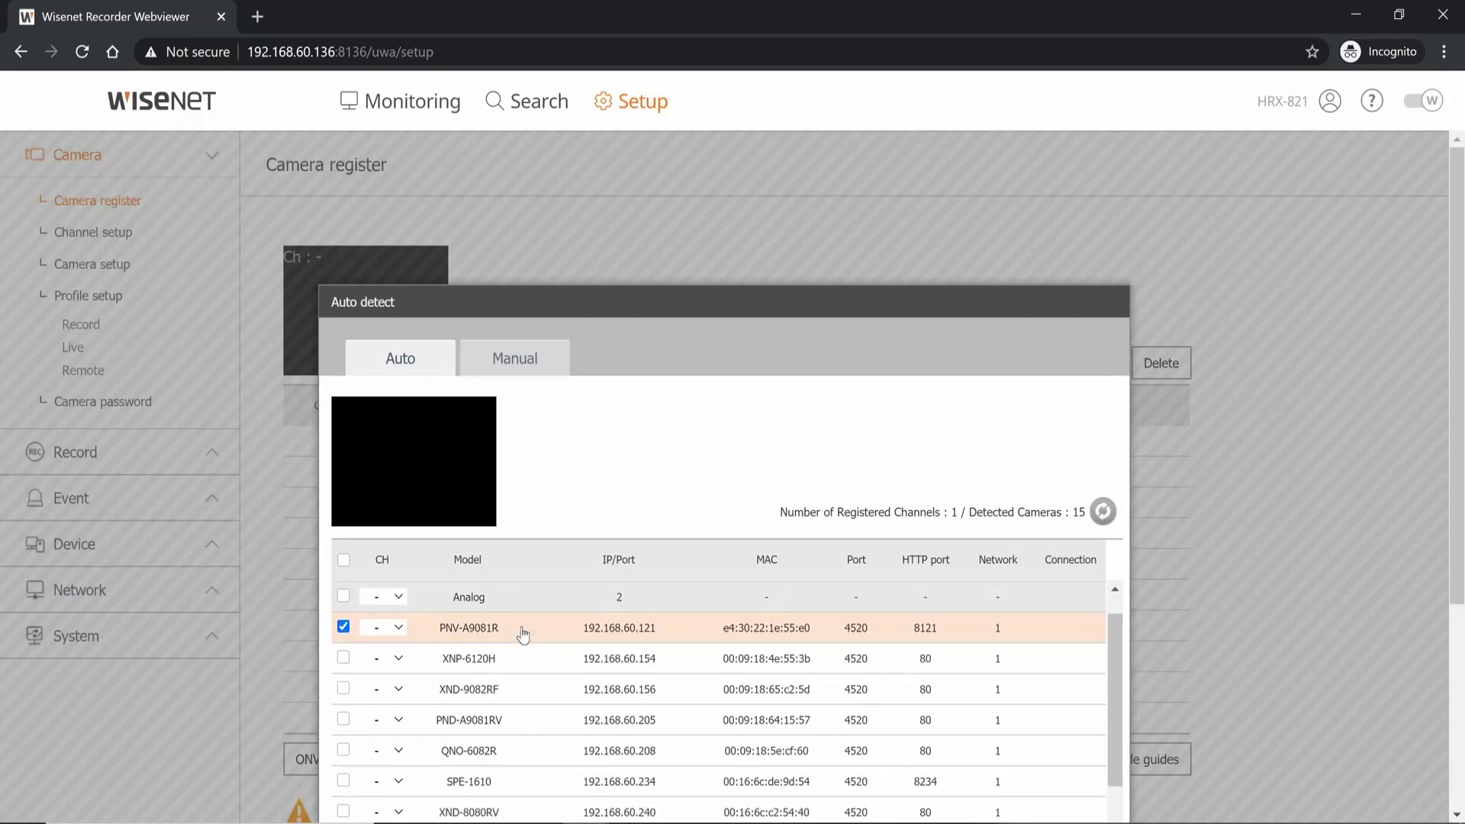
{"action": "scroll", "coordinate": [523, 634], "scroll_direction": "down", "scroll_amount": 6}
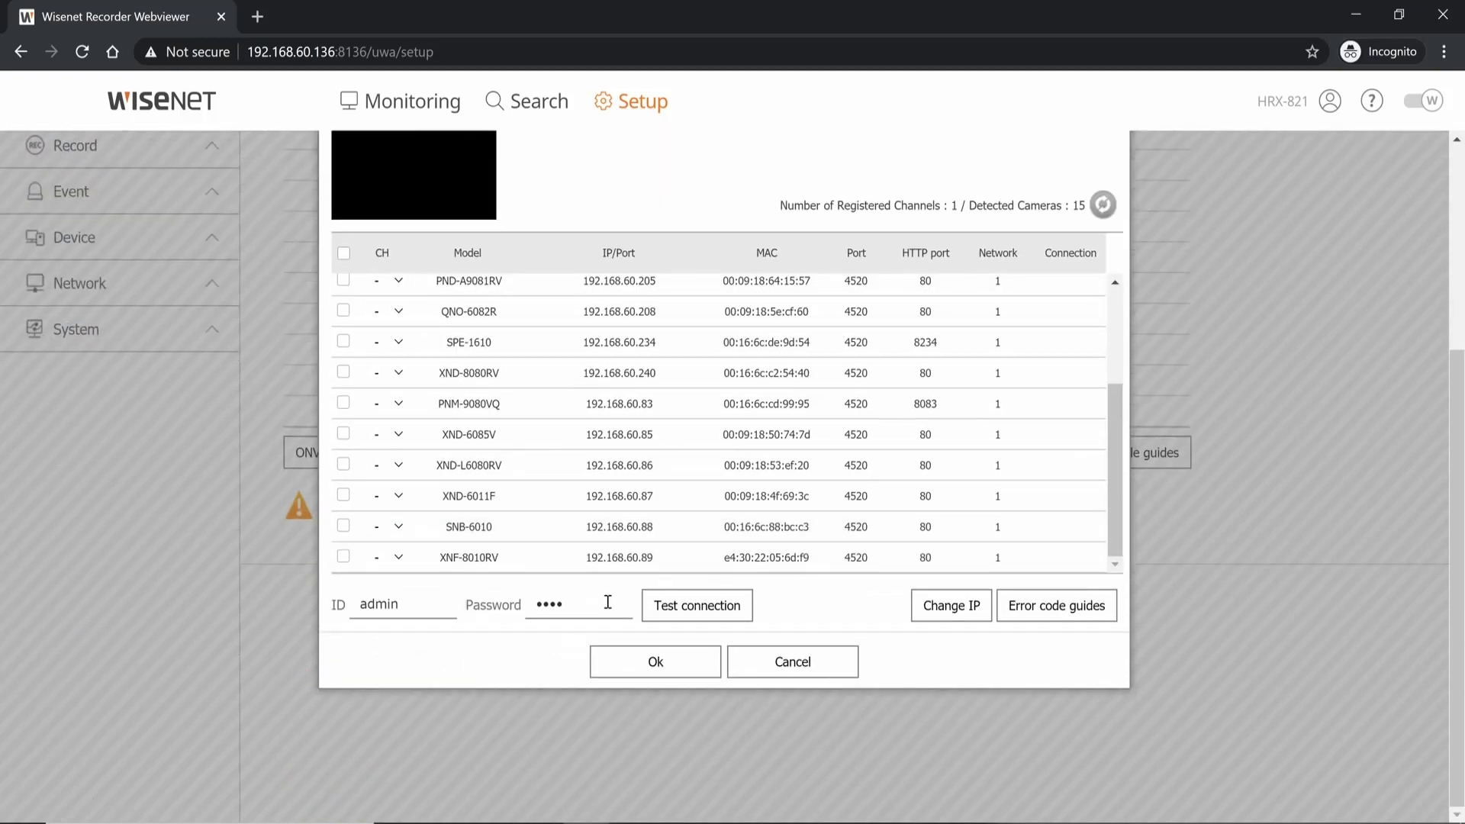
{"action": "key", "text": "BackSpace"}
{"action": "key", "text": "BackSpace"}
{"action": "key", "text": "BackSpace"}
{"action": "key", "text": "BackSpace"}
{"action": "type", "text": "••••••••••"}
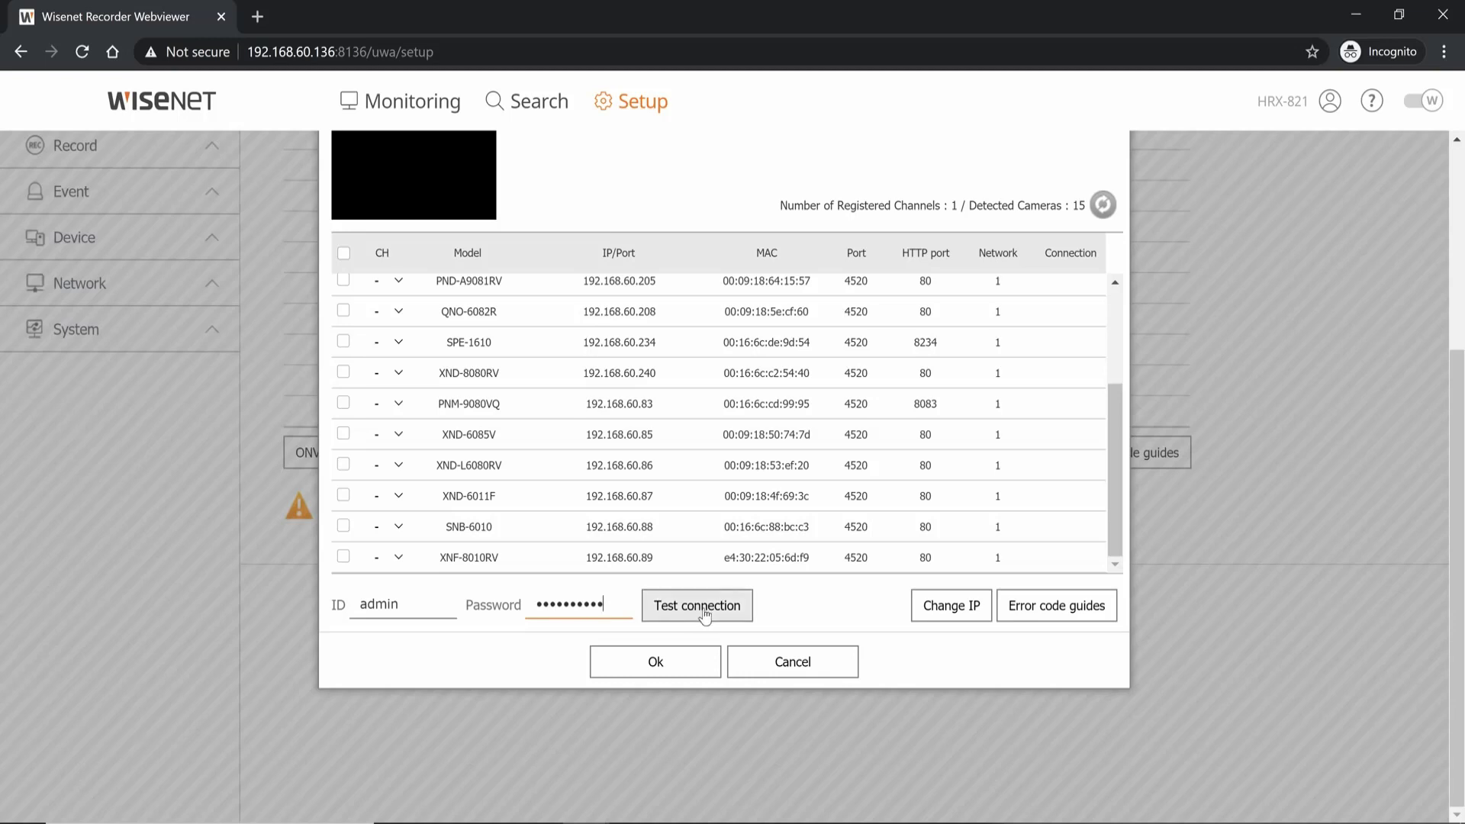
- Test the connection so Wisenet Cam CH1 and CH2 register on channels 2 and 3
{"action": "left_click", "coordinate": [730, 615]}
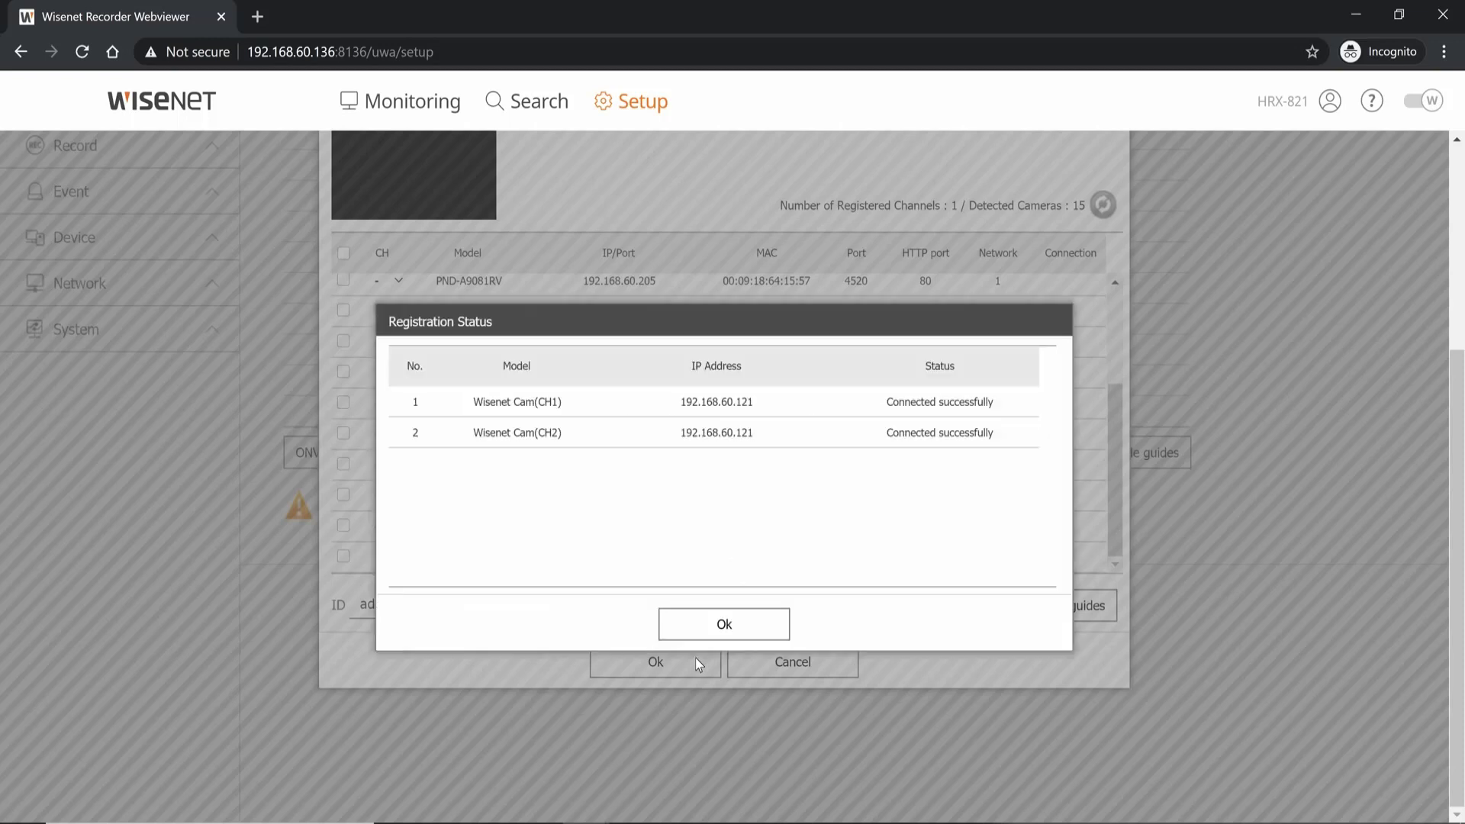
{"action": "left_click", "coordinate": [724, 625]}
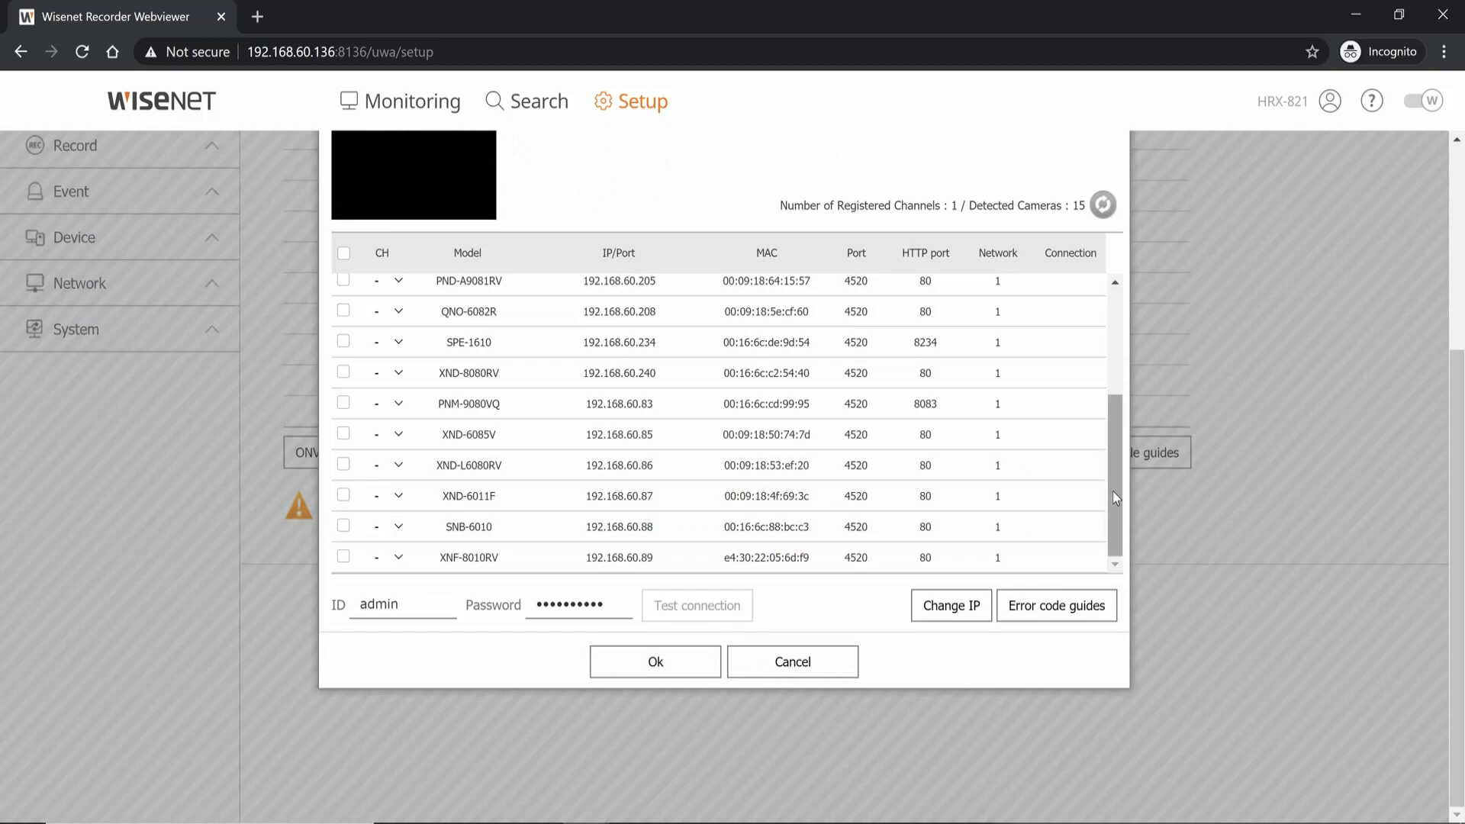
{"action": "scroll", "coordinate": [1112, 489], "scroll_direction": "up", "scroll_amount": 5}
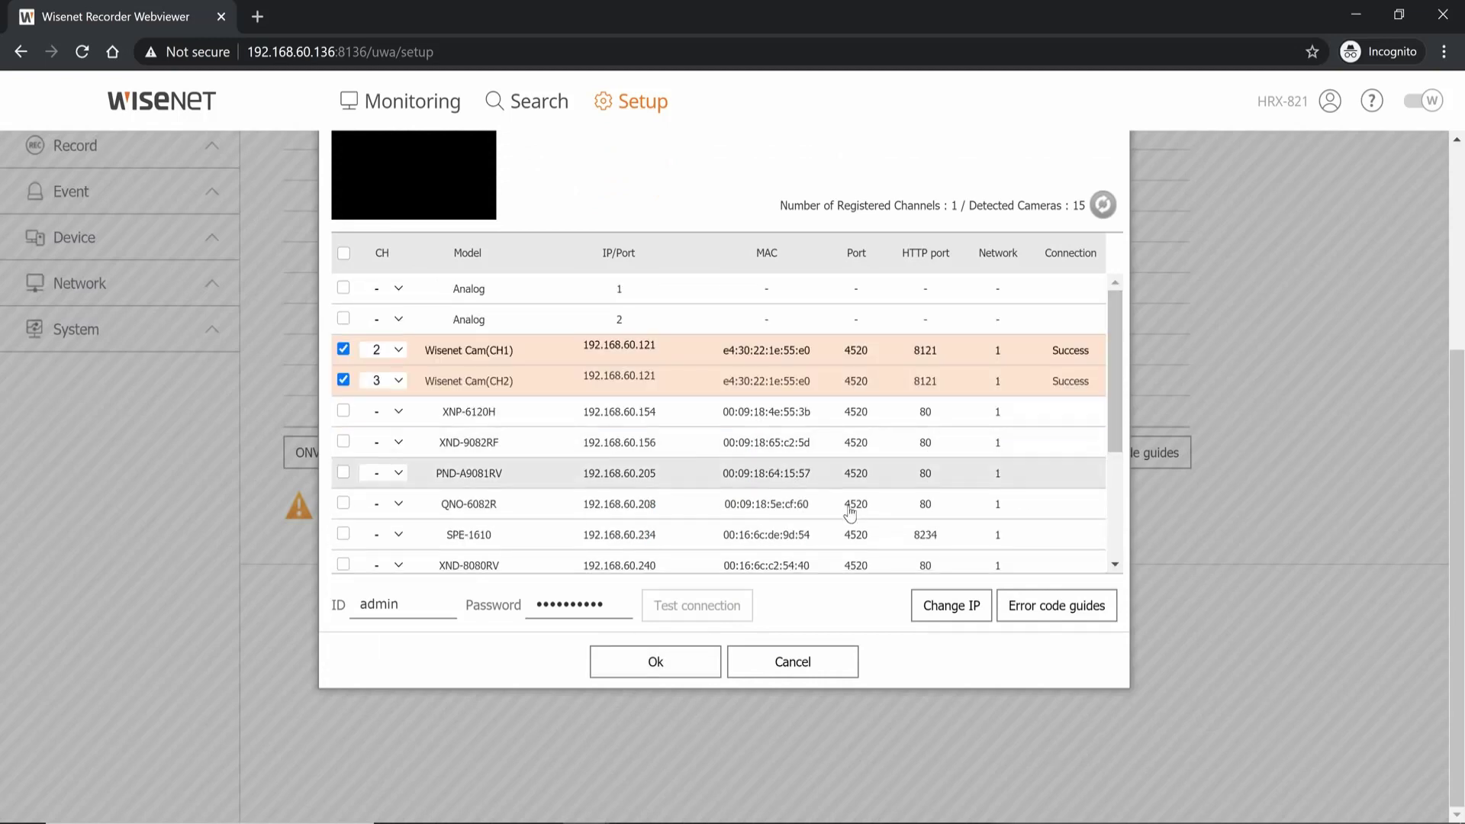
- Add the detected PNV-A9081R channels and save the camera register
{"action": "left_click", "coordinate": [649, 676]}
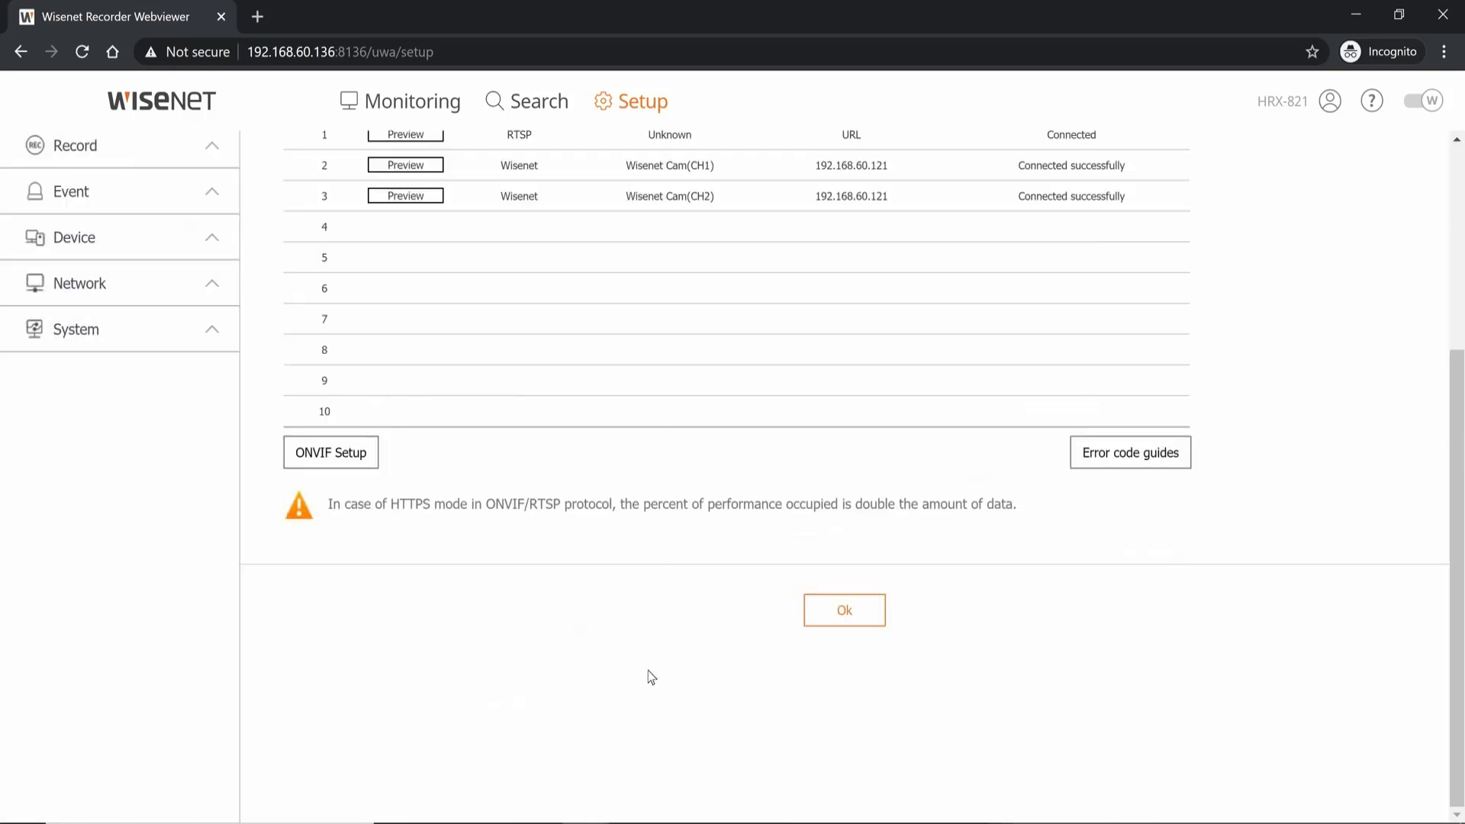
{"action": "left_click", "coordinate": [858, 617]}
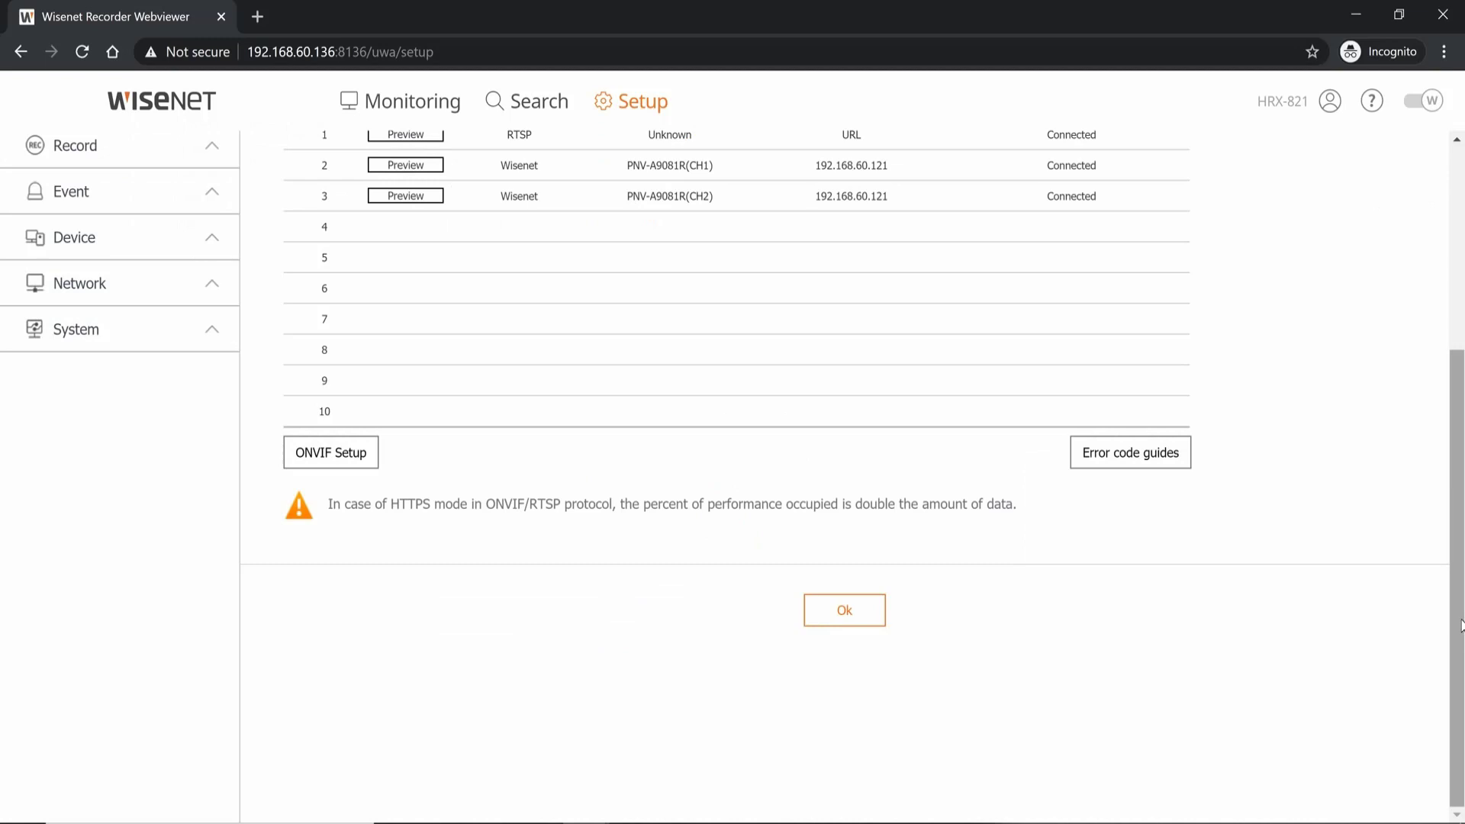
{"action": "scroll", "coordinate": [1461, 602], "scroll_direction": "up", "scroll_amount": 5}
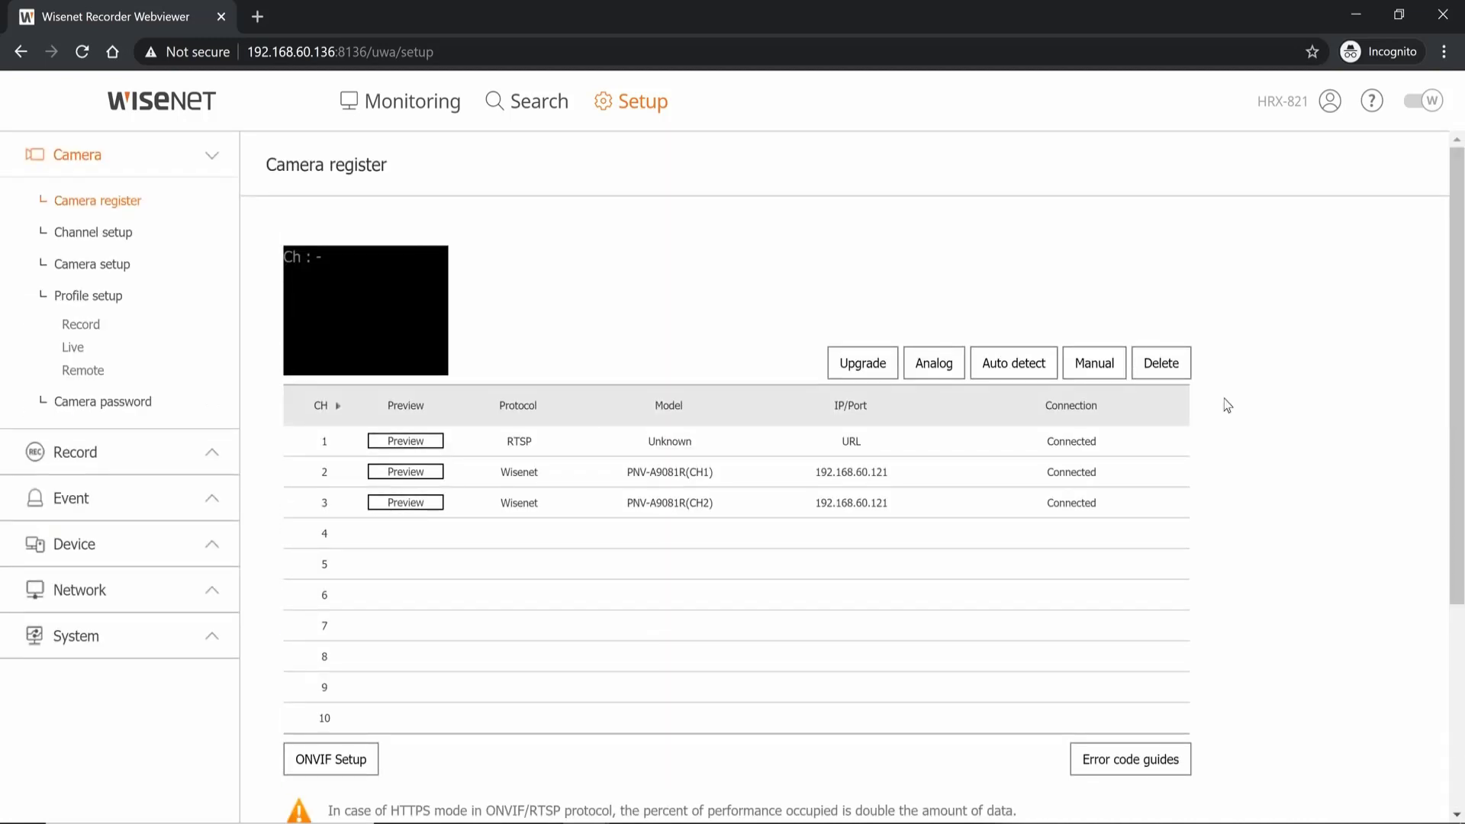
- Show CAM 01 abc in the first tile of the Monitoring live view
{"action": "left_click", "coordinate": [426, 116]}
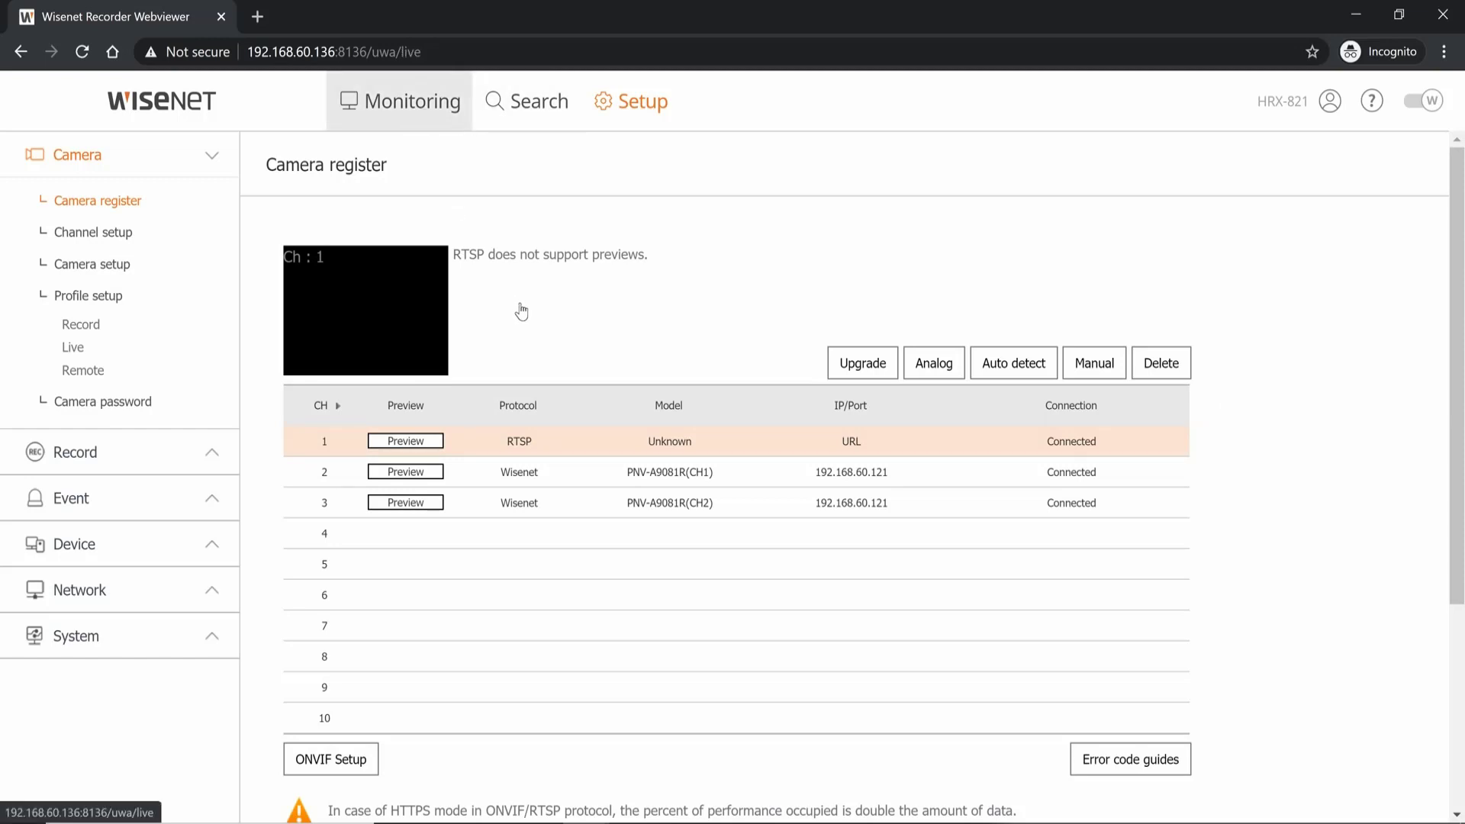
{"action": "double_click", "coordinate": [153, 252]}
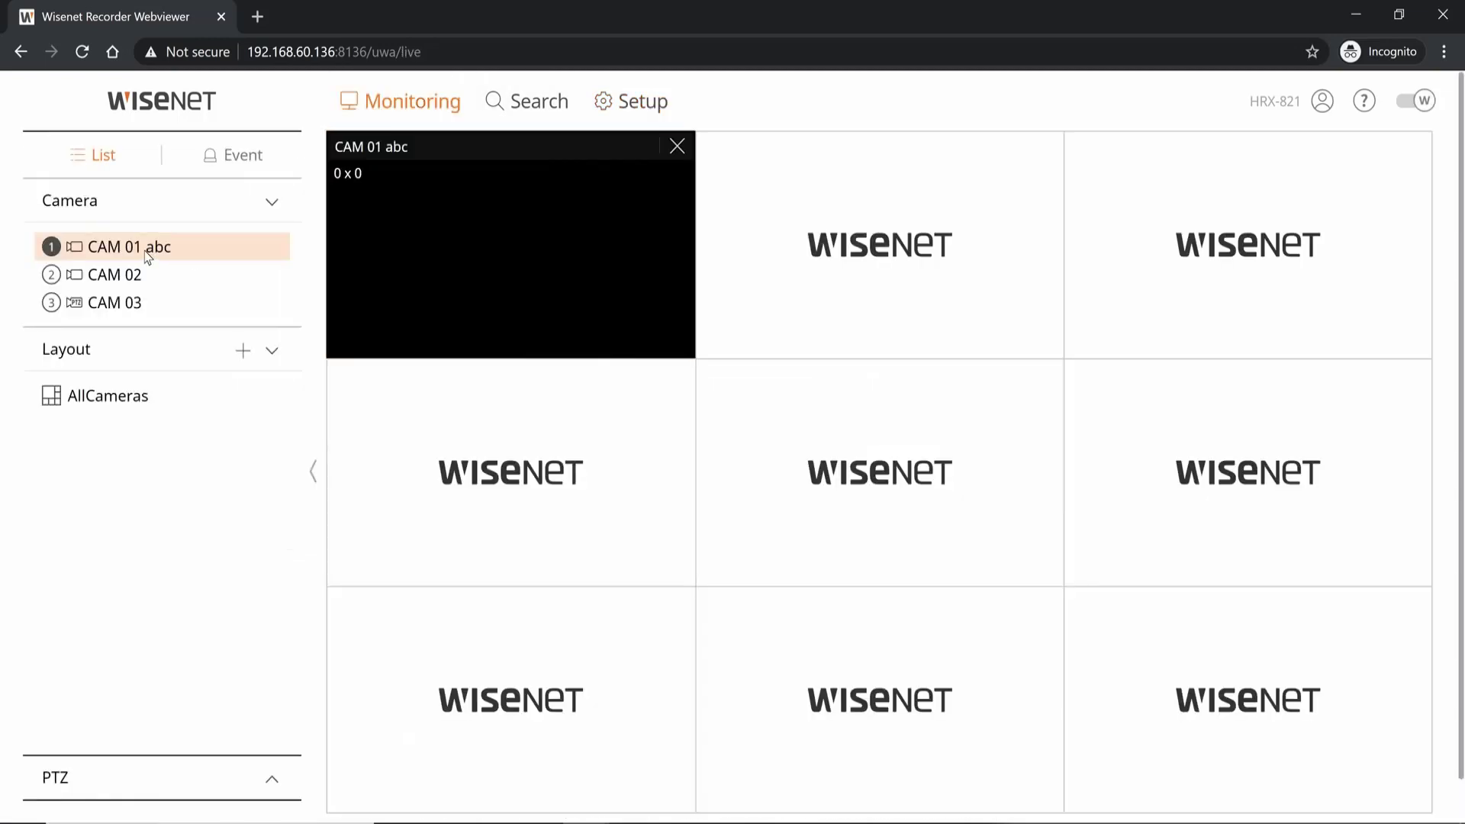